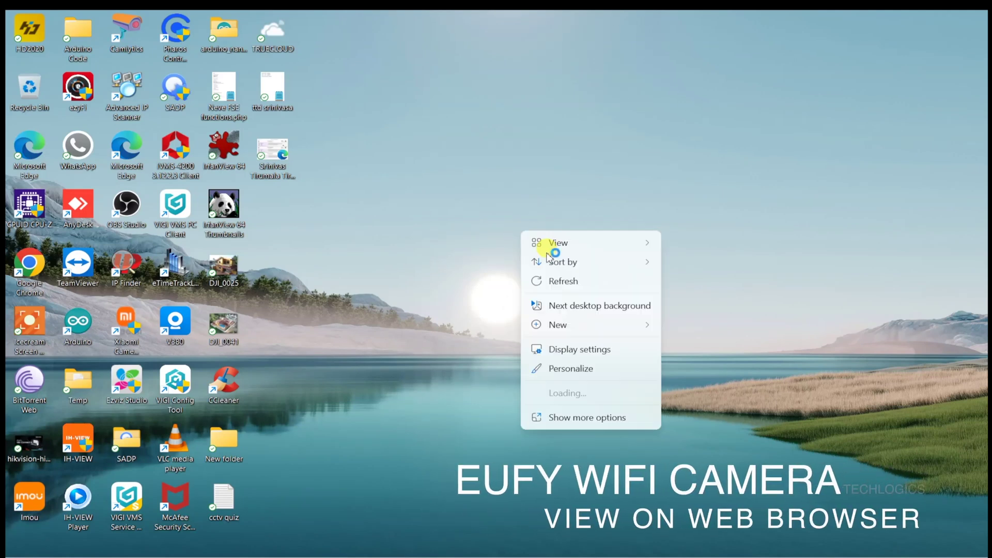
Step: Refresh the Windows desktop and launch Google Chrome to a new tab
{"action": "left_click", "coordinate": [556, 281]}
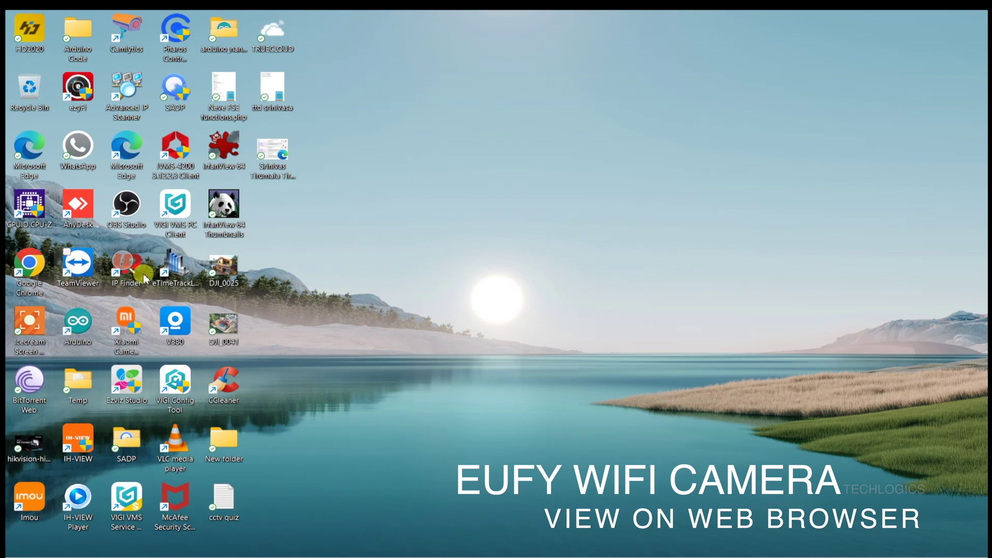
{"action": "double_click", "coordinate": [31, 267]}
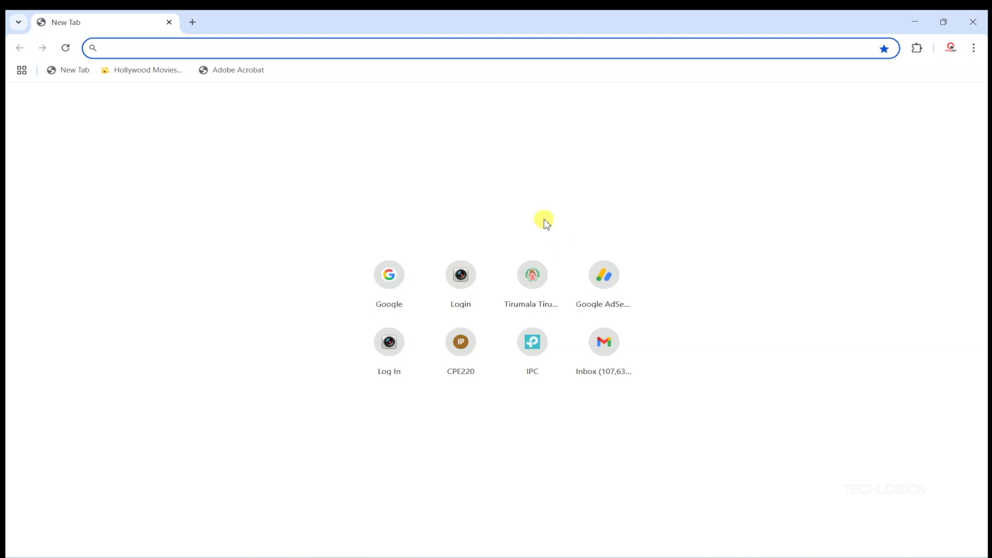
Step: Google 'eufy web portal' and open the Eufy Security result at mysecurity.eufylife.com
{"action": "left_click", "coordinate": [385, 287]}
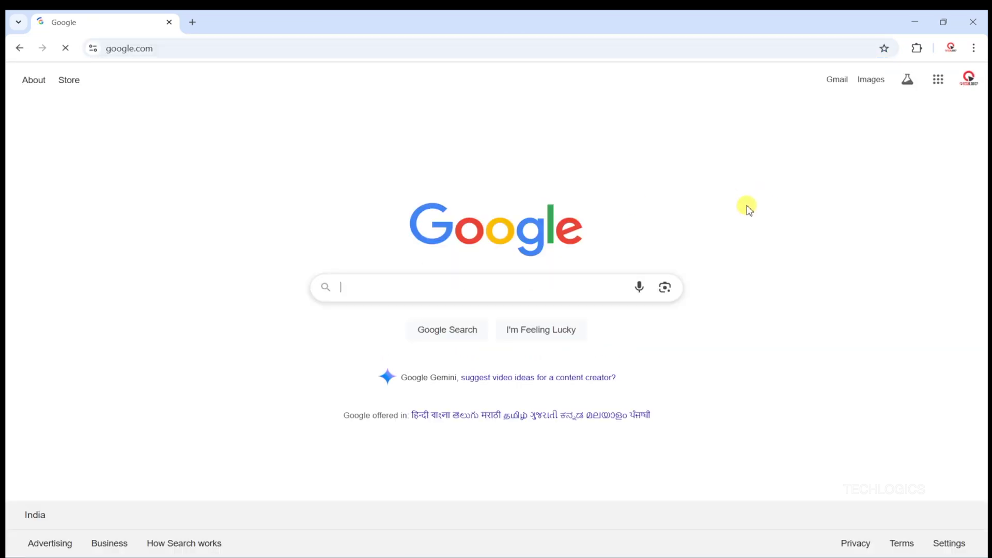
{"action": "type", "text": "euf"}
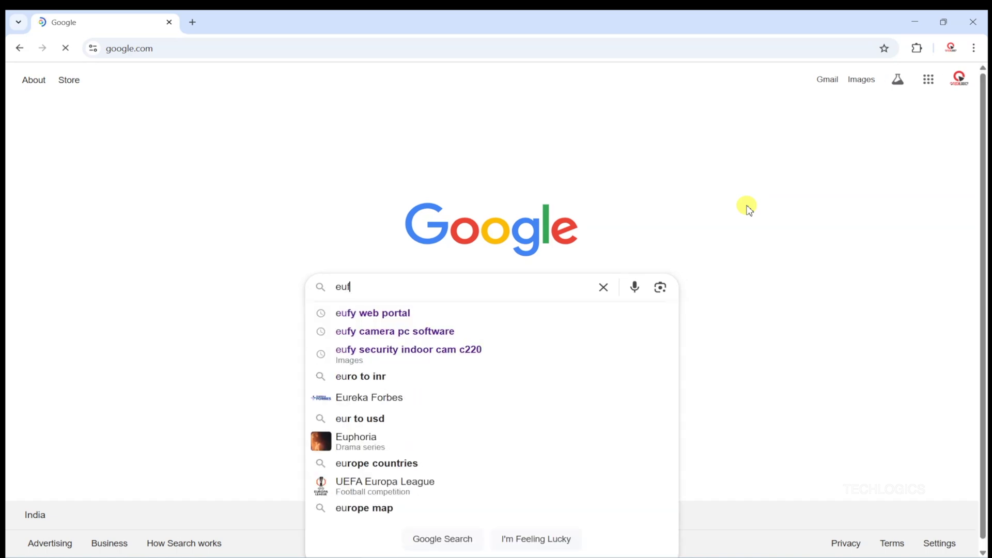
{"action": "type", "text": "y web p"}
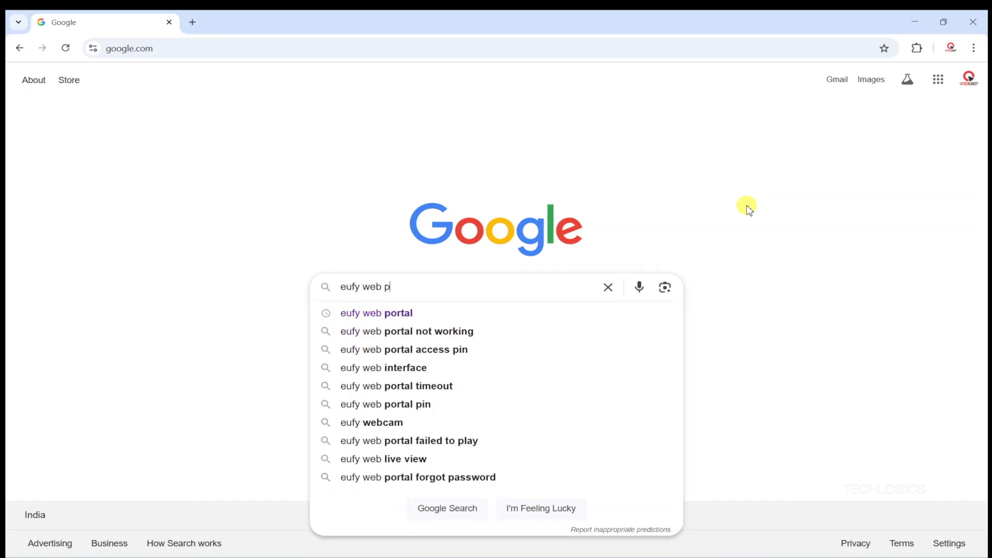
{"action": "type", "text": "orta"}
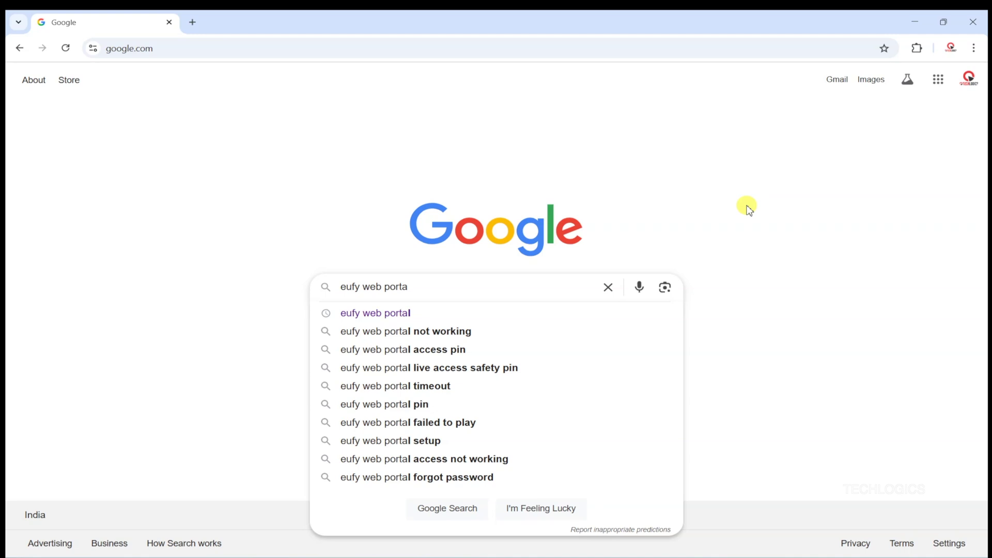
{"action": "type", "text": "l"}
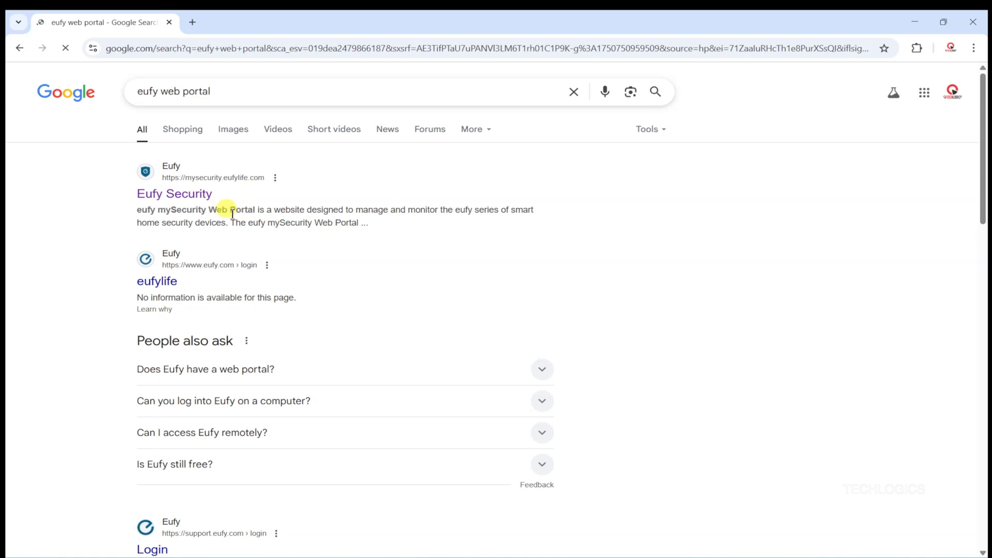
{"action": "left_click", "coordinate": [193, 199]}
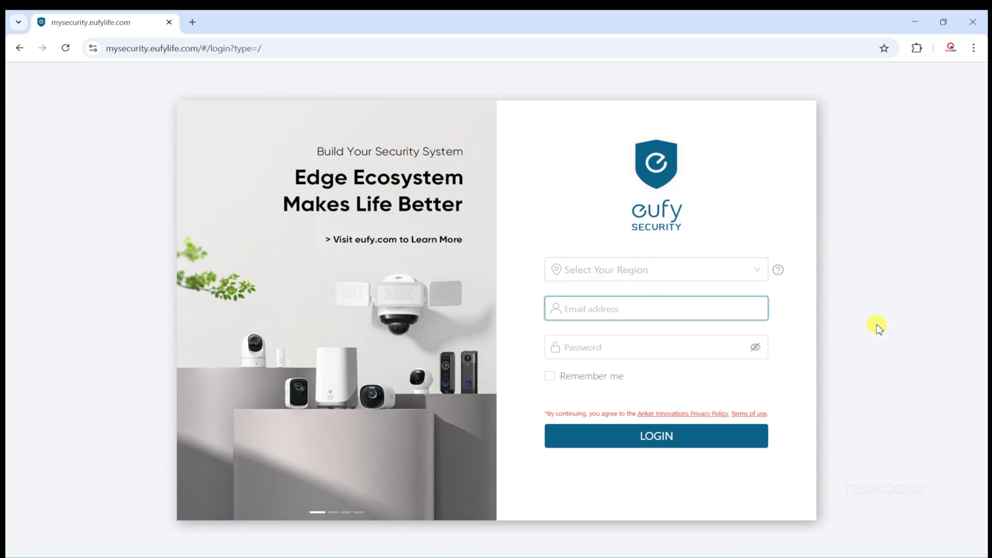
Step: Log in with region India, accepting the region warning, with Remember me ticked
{"action": "left_click", "coordinate": [752, 271]}
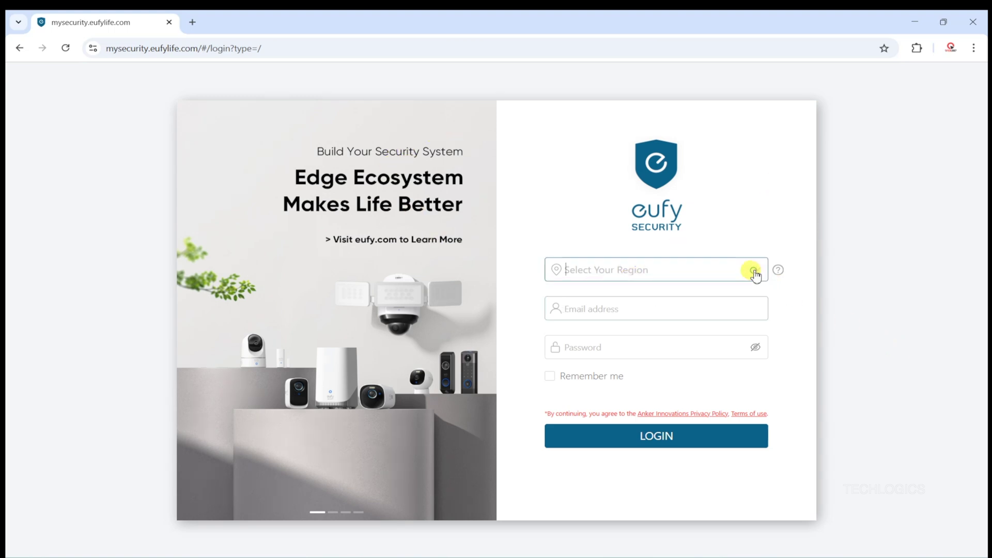
{"action": "scroll", "coordinate": [673, 359], "scroll_direction": "down", "scroll_amount": 3}
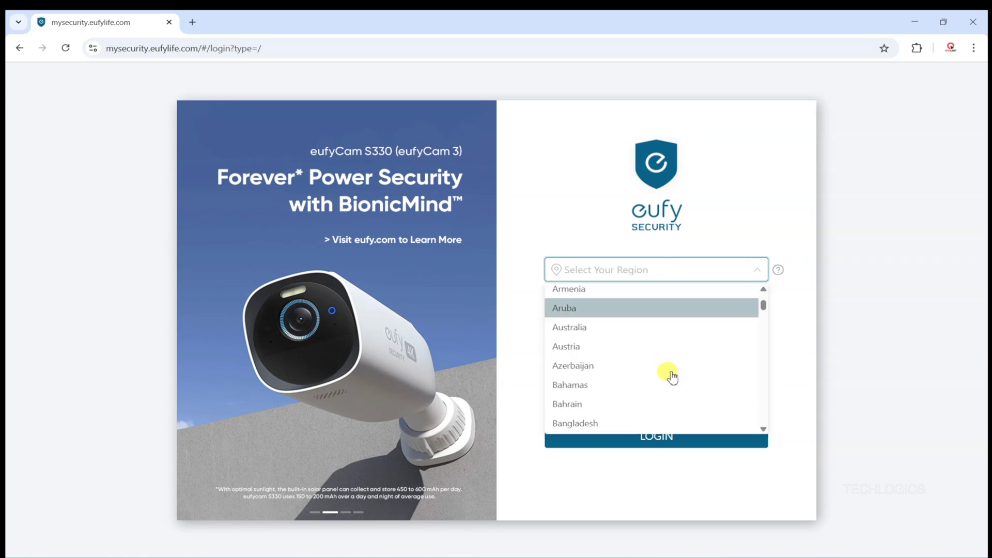
{"action": "scroll", "coordinate": [673, 364], "scroll_direction": "up", "scroll_amount": 3}
{"action": "type", "text": "ind"}
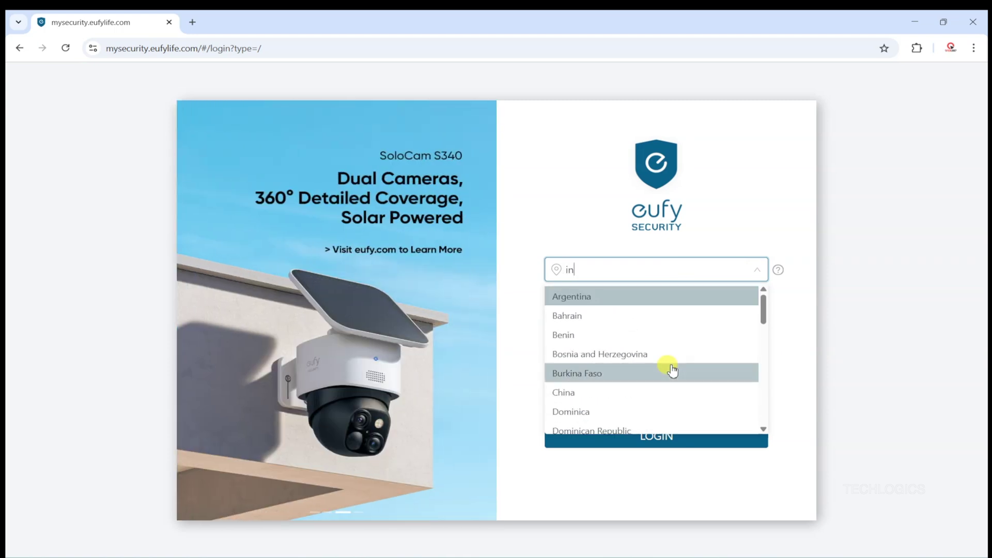
{"action": "left_click", "coordinate": [601, 303]}
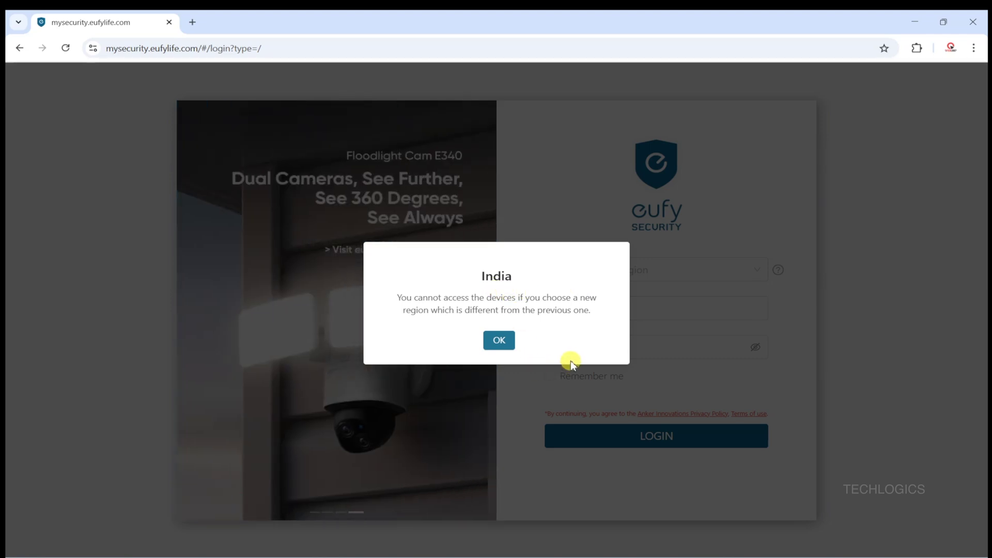
{"action": "left_click", "coordinate": [499, 340]}
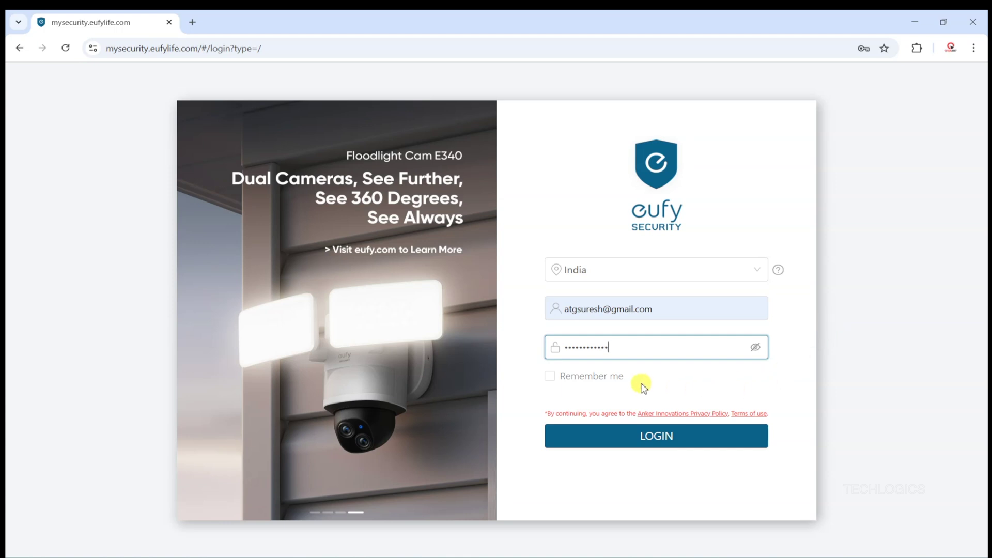
{"action": "left_click", "coordinate": [608, 377]}
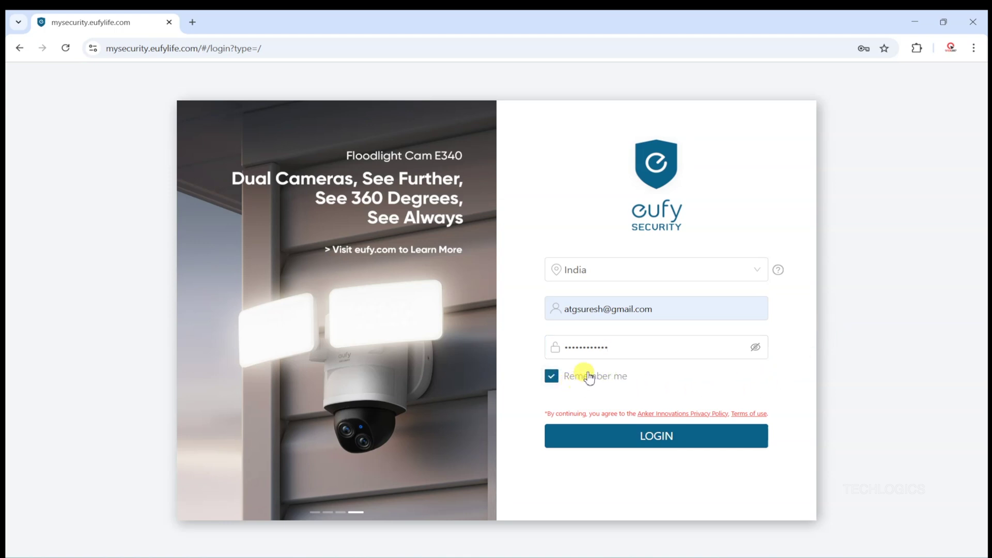
{"action": "left_click", "coordinate": [701, 437]}
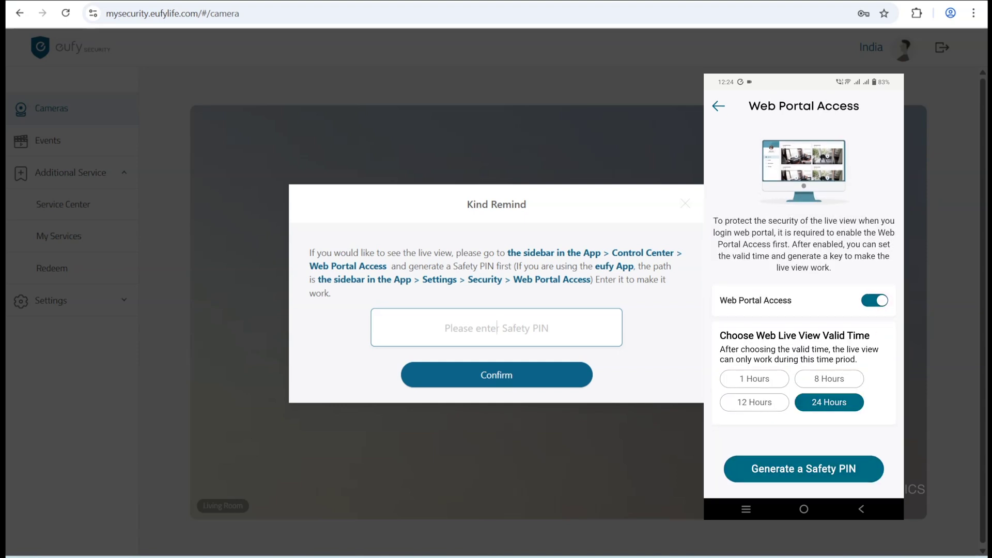
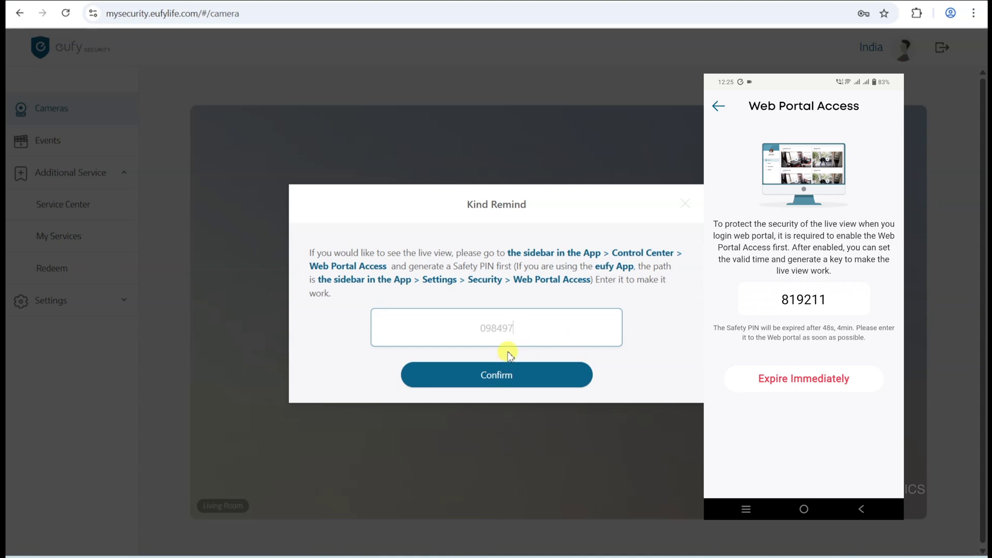
Step: Enter the Safety PIN from the eufy phone app and confirm it
{"action": "left_click", "coordinate": [537, 380]}
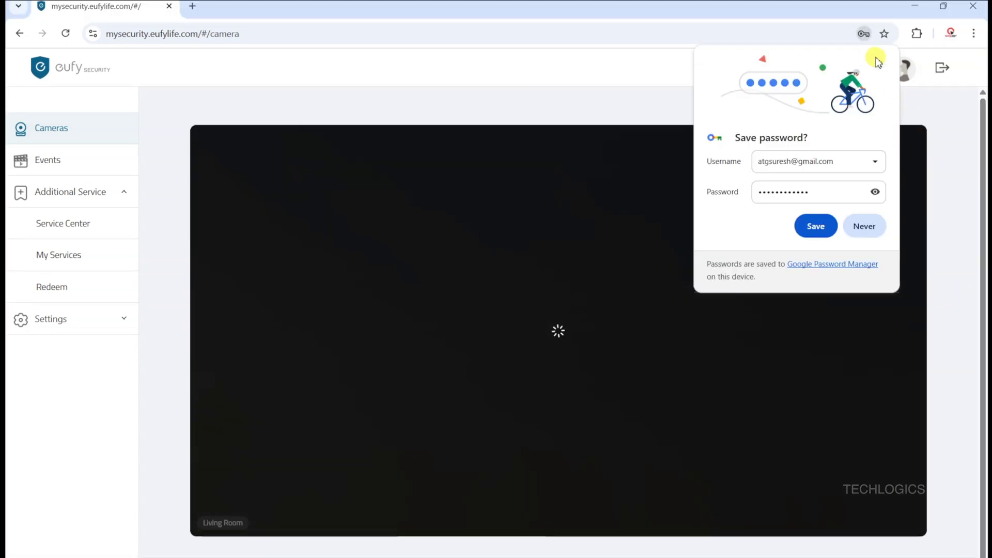
Step: Dismiss Chrome's save-password popup so the Living Room feed can stream
{"action": "left_click", "coordinate": [880, 64]}
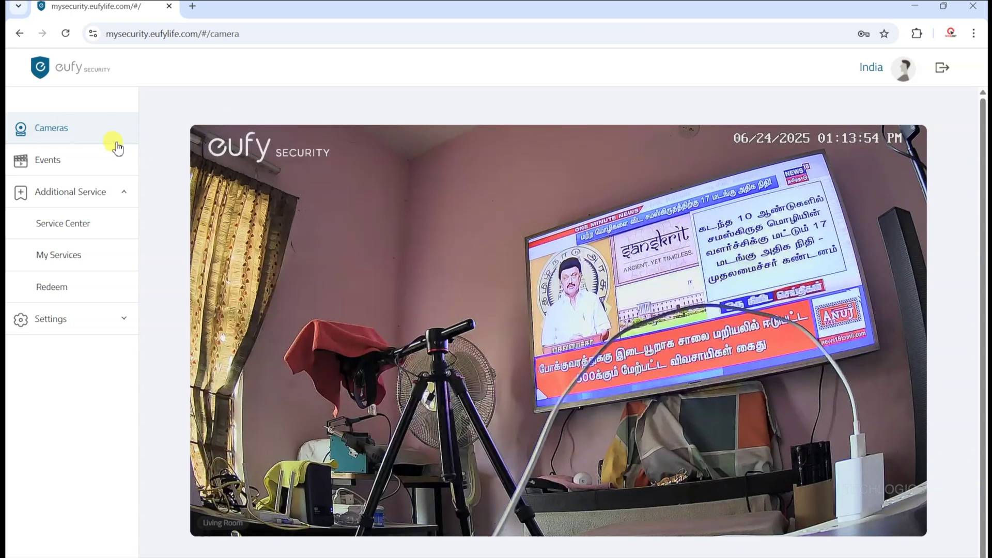
Step: Visit Events, My Services and My Devices, then return to the Cameras live view
{"action": "left_click", "coordinate": [95, 162]}
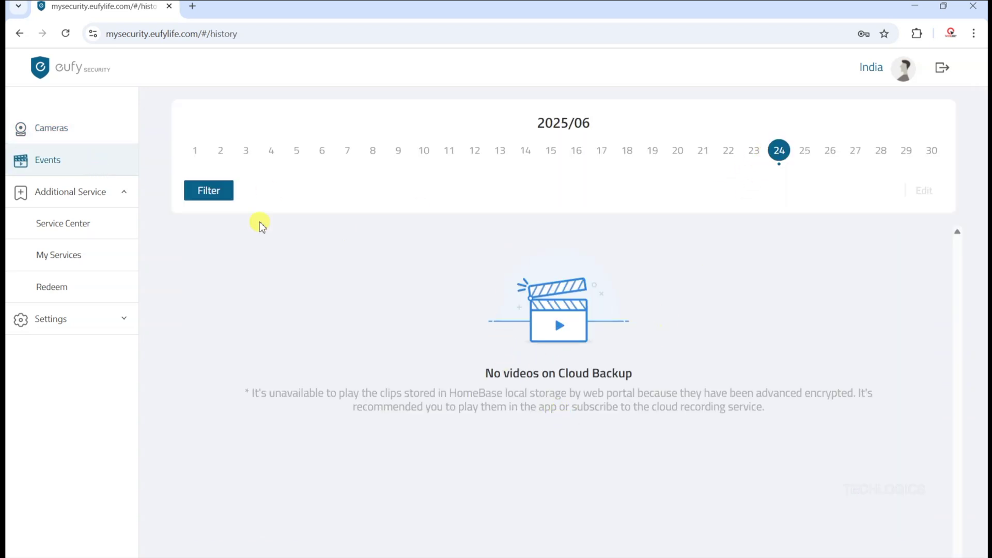
{"action": "left_click", "coordinate": [90, 196]}
{"action": "left_click", "coordinate": [90, 196]}
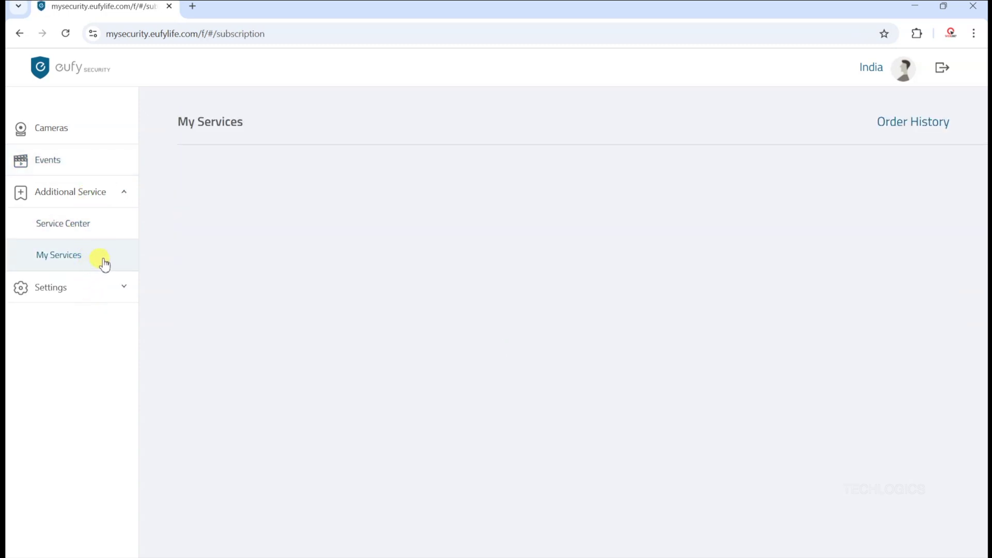
{"action": "left_click", "coordinate": [102, 258]}
{"action": "left_click", "coordinate": [103, 297]}
{"action": "left_click", "coordinate": [98, 317]}
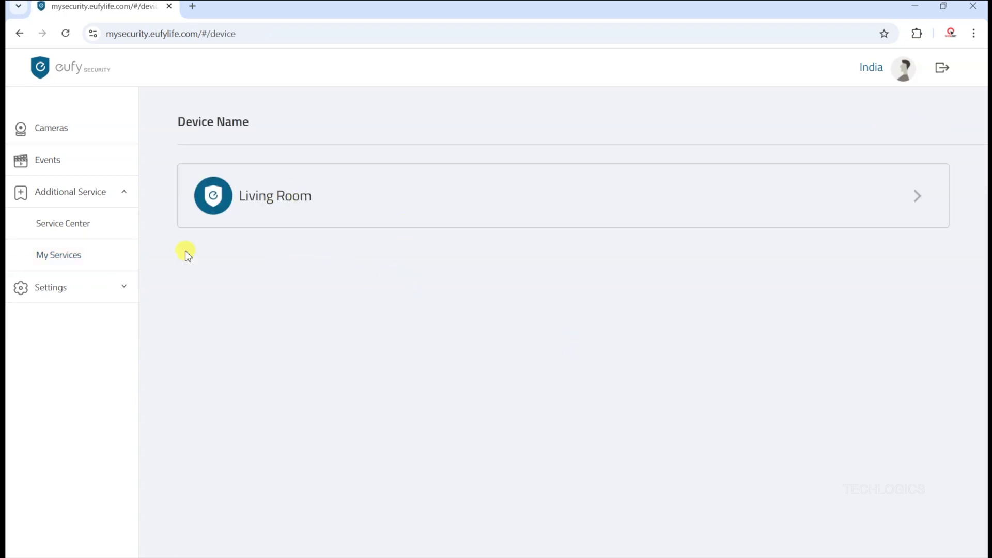
{"action": "left_click", "coordinate": [73, 136]}
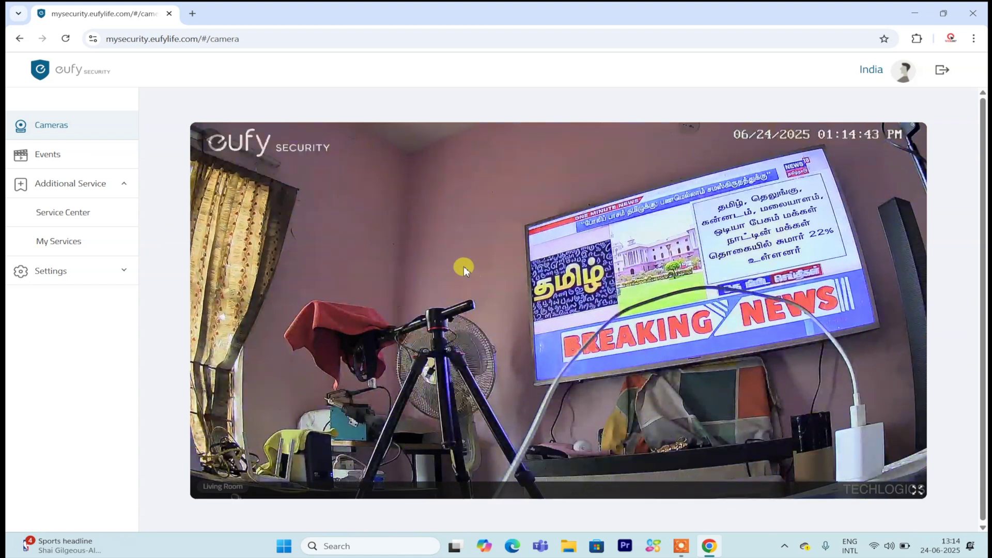
Step: Play the Living Room feed full screen and show its Picture in picture option
{"action": "left_click", "coordinate": [918, 489]}
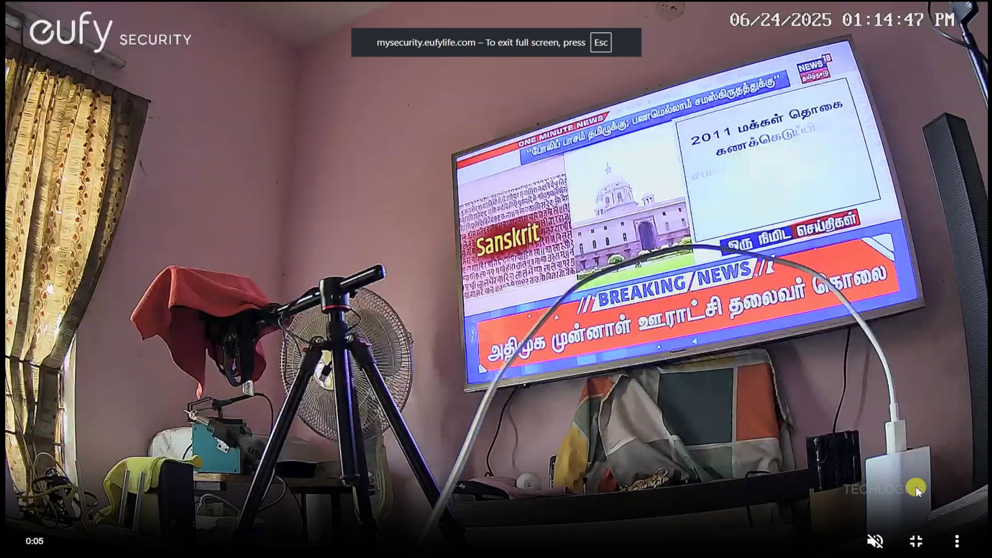
{"action": "mouse_move", "coordinate": [875, 549]}
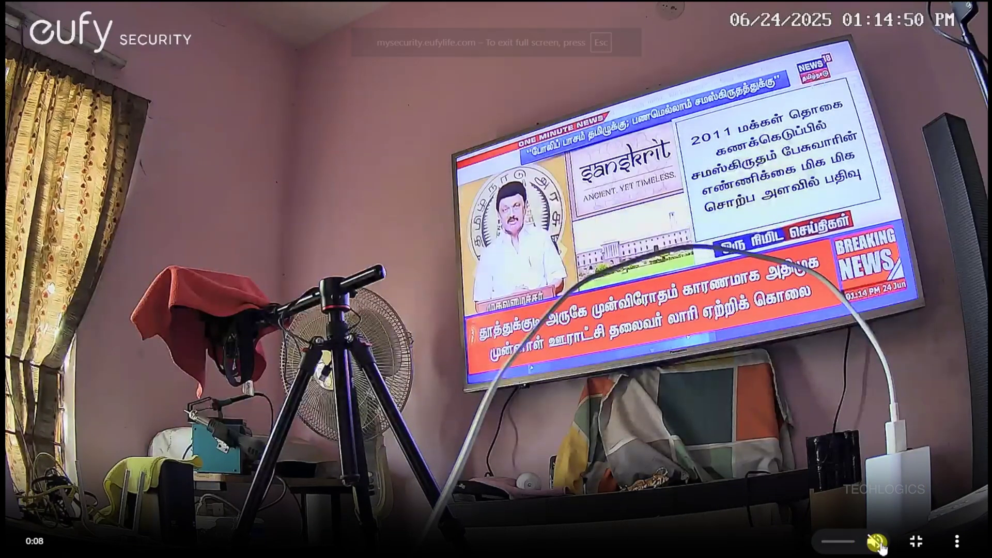
{"action": "left_click", "coordinate": [960, 542]}
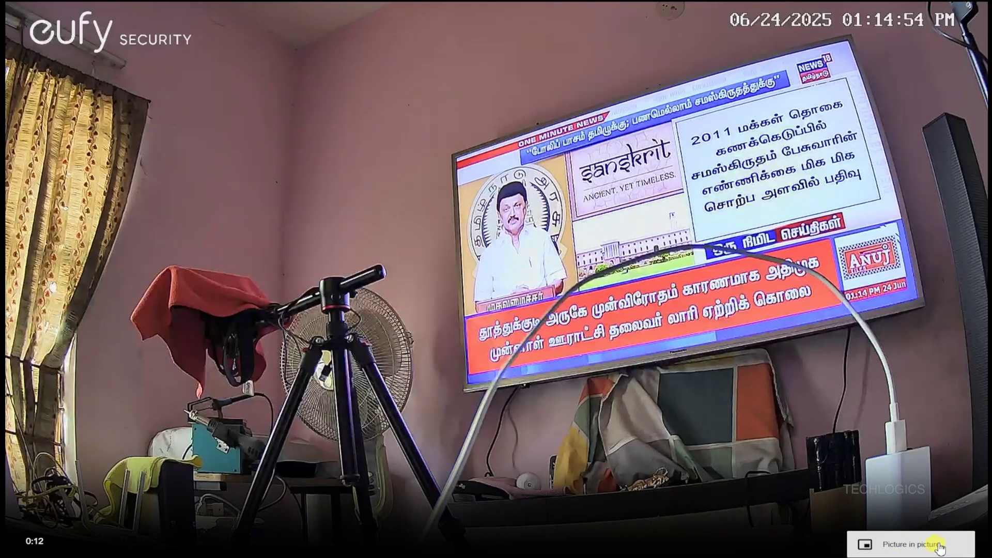
Step: Pop the feed into picture-in-picture, enlarge and reposition it over the desktop, then restore the eufy page
{"action": "left_click", "coordinate": [918, 552]}
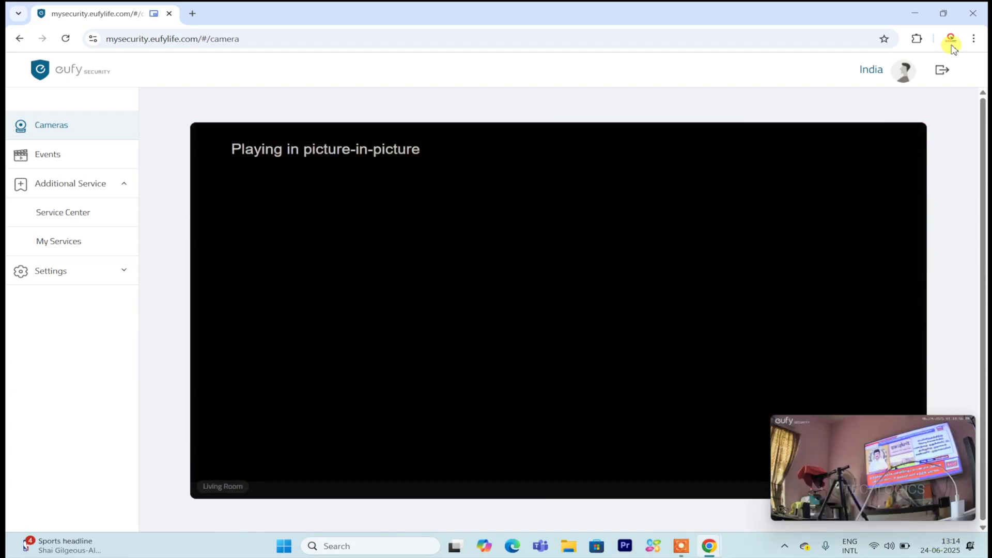
{"action": "left_click", "coordinate": [915, 13]}
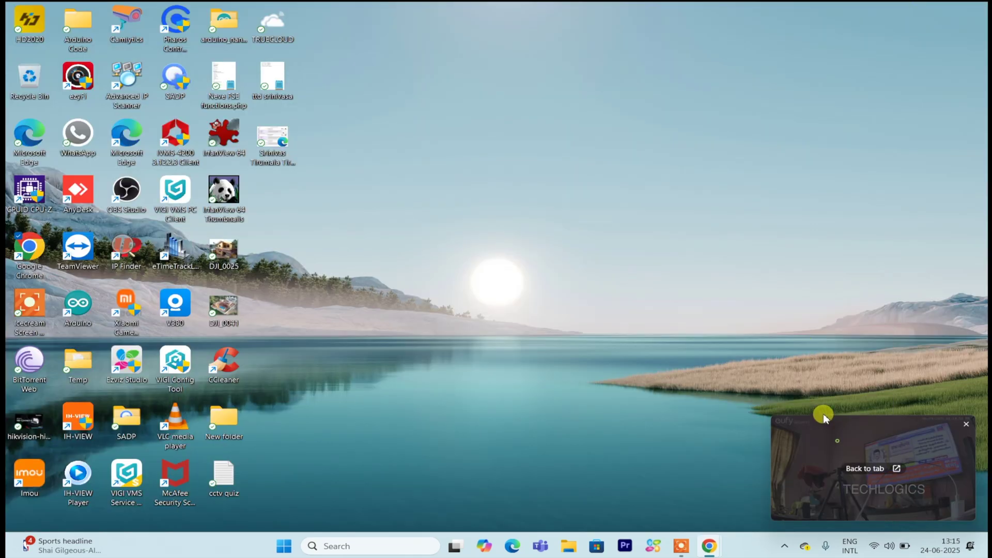
{"action": "left_click_drag", "start_coordinate": [827, 421], "coordinate": [671, 142]}
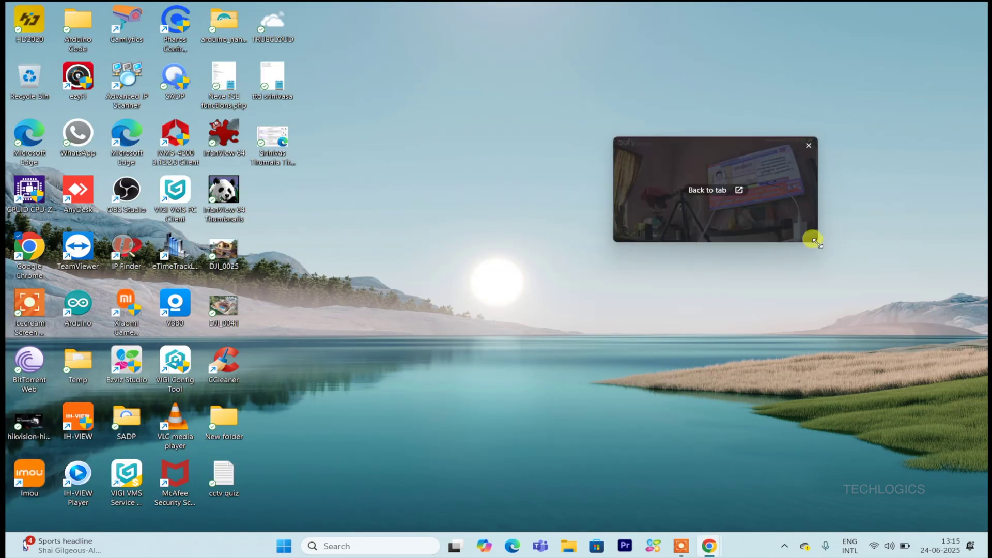
{"action": "left_click_drag", "start_coordinate": [812, 239], "coordinate": [847, 305]}
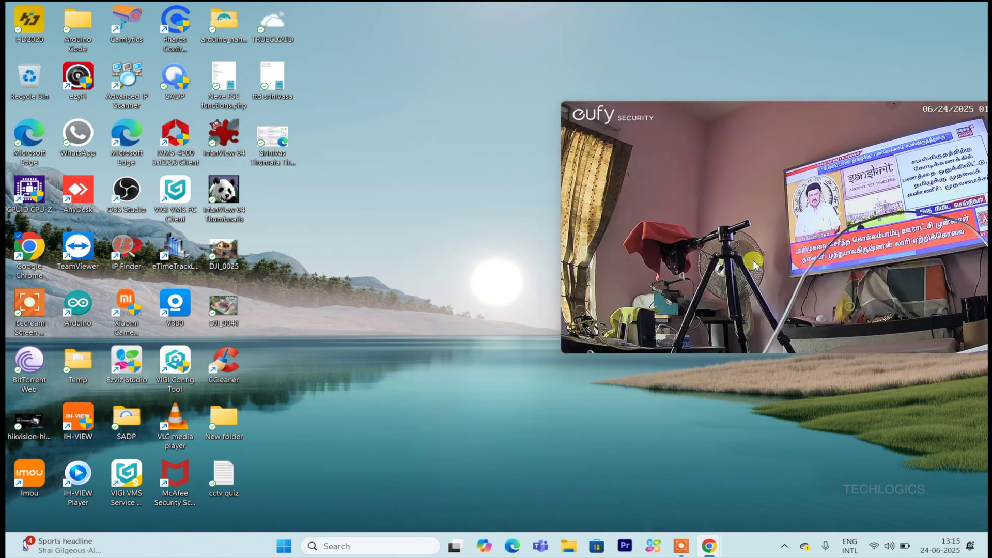
{"action": "left_click_drag", "start_coordinate": [754, 263], "coordinate": [647, 205]}
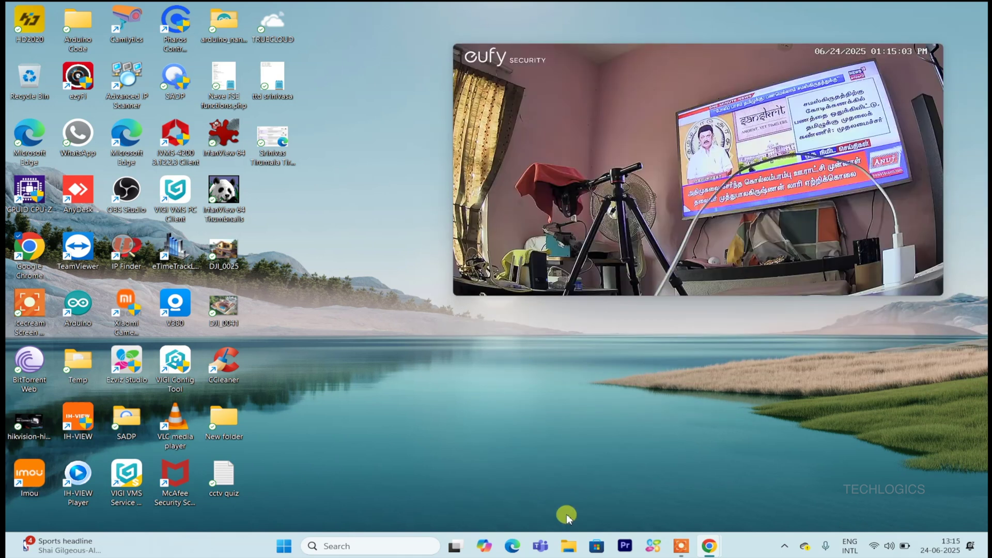
{"action": "mouse_move", "coordinate": [709, 546]}
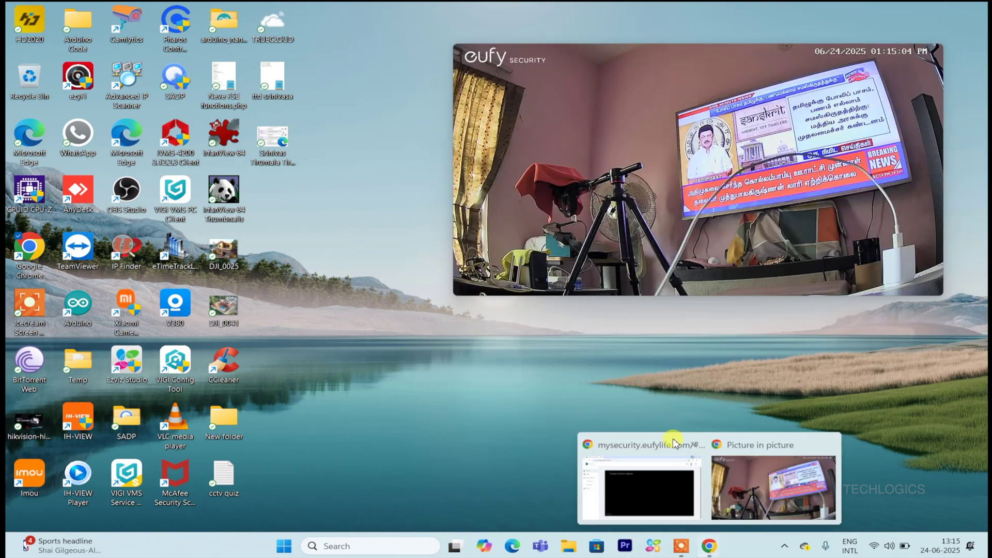
{"action": "left_click", "coordinate": [610, 475]}
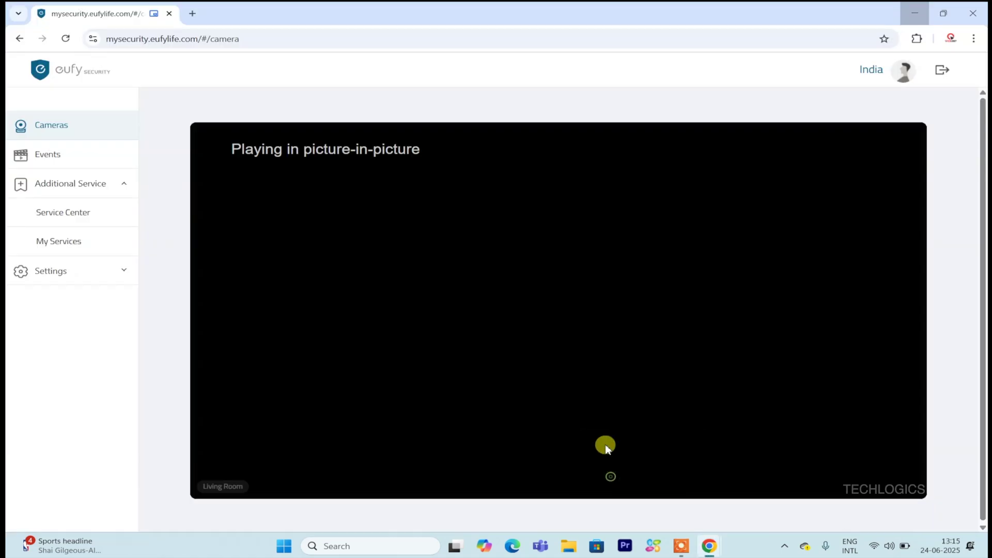
Step: Open Google in a new tab, move the floating feed lower right, then return it to the eufy tab
{"action": "left_click", "coordinate": [192, 16]}
{"action": "left_click", "coordinate": [376, 271]}
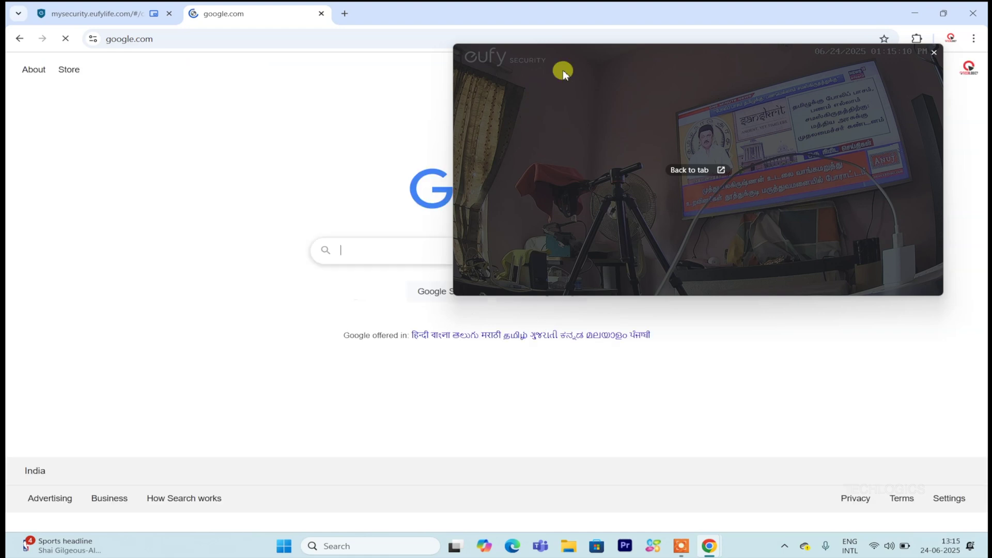
{"action": "left_click_drag", "start_coordinate": [582, 49], "coordinate": [619, 256]}
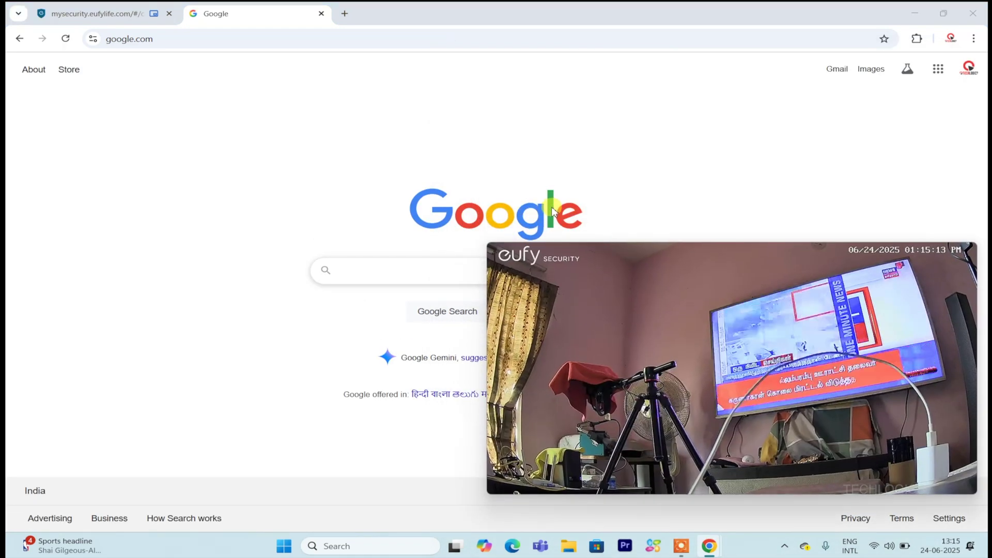
{"action": "left_click", "coordinate": [154, 7]}
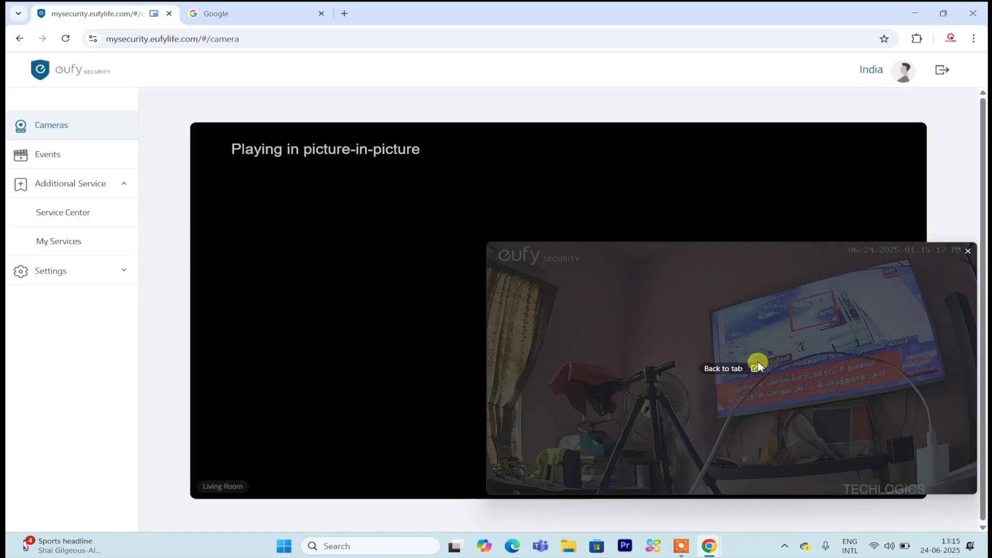
{"action": "left_click", "coordinate": [726, 371]}
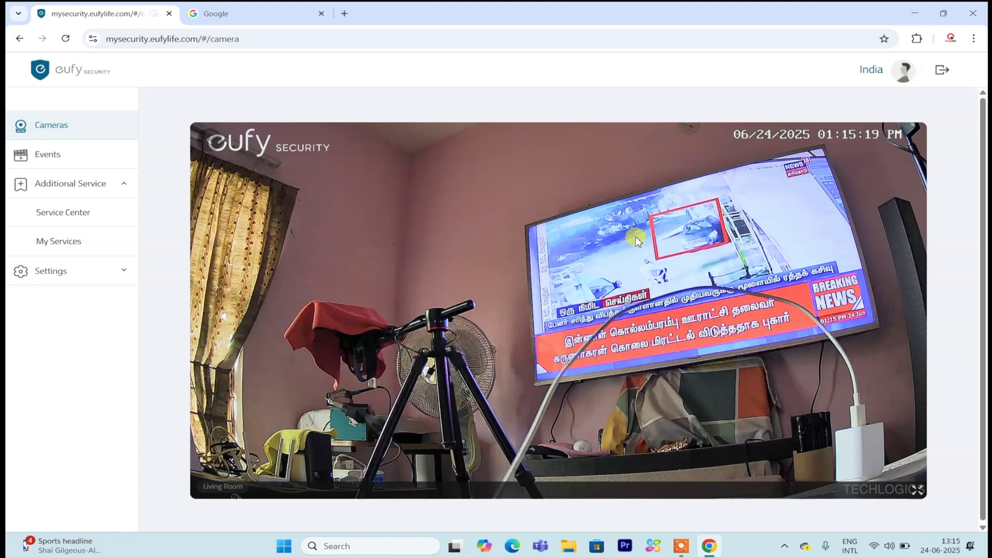